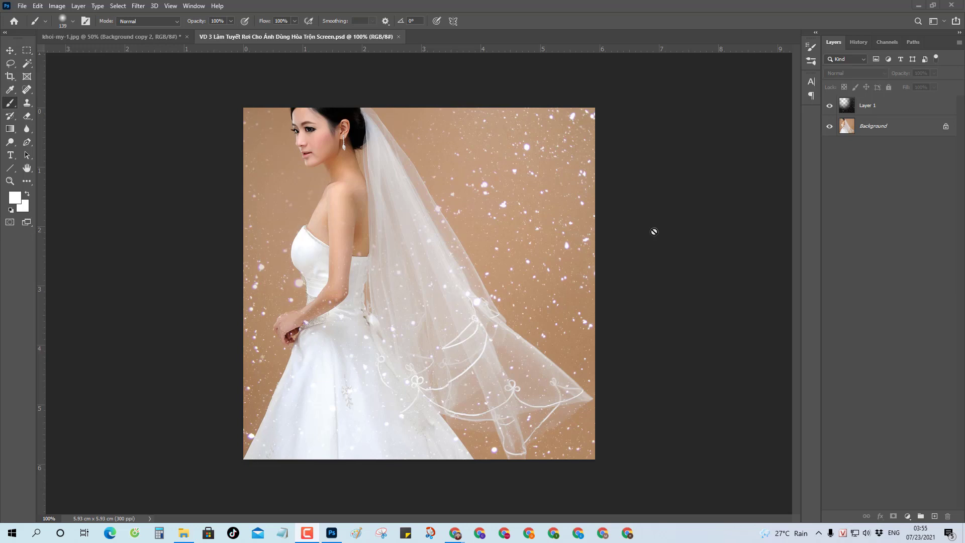
Open the snow_texture_by_emilyemilybeth-d34075k image together with the new-fashion bridal veil photo from the BAI 4 folder
{"action": "key", "text": "ctrl+o"}
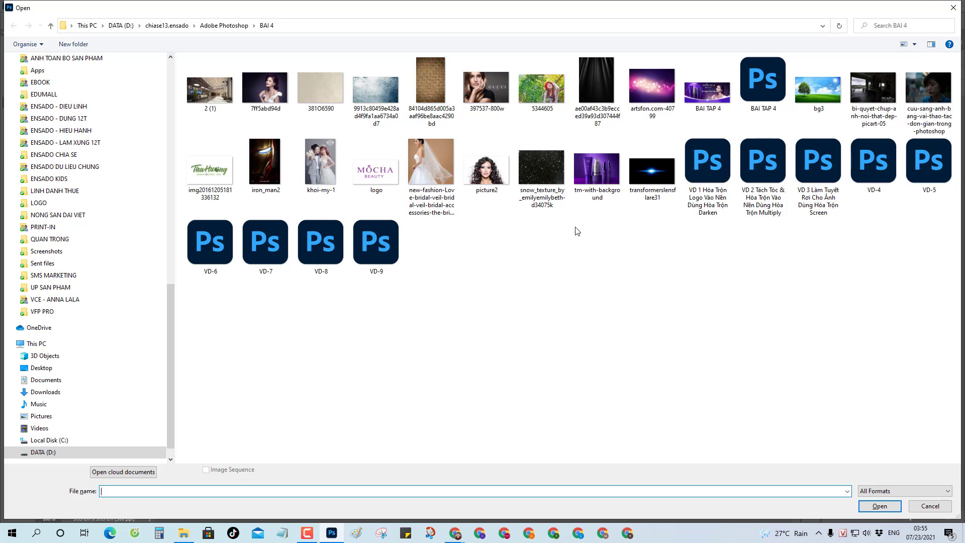
{"action": "left_click", "coordinate": [535, 169]}
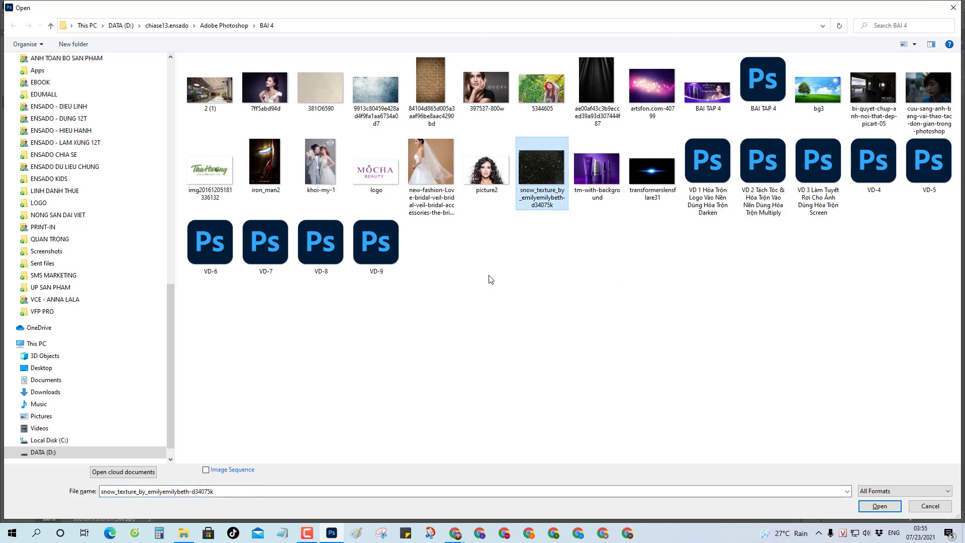
{"action": "left_click", "coordinate": [435, 171], "text": "ctrl"}
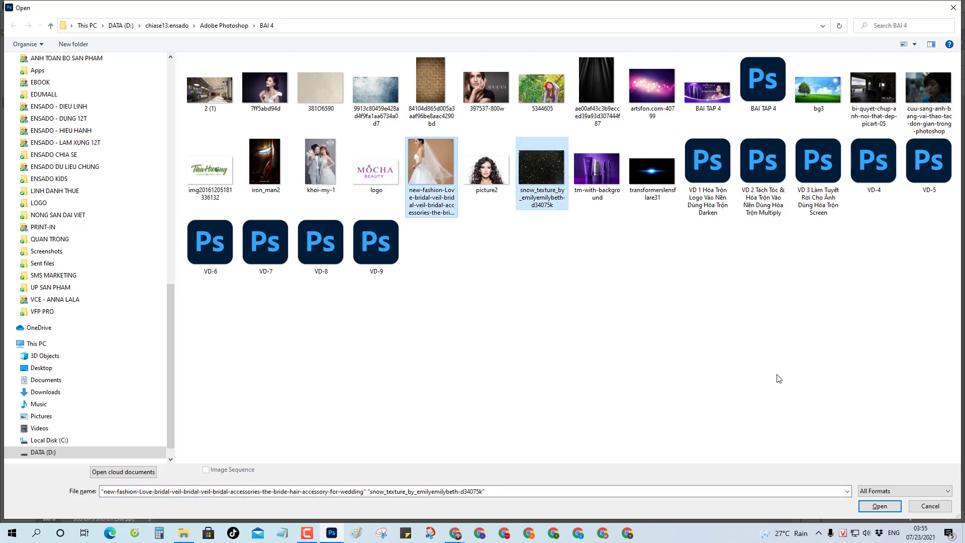
{"action": "key", "text": "Return"}
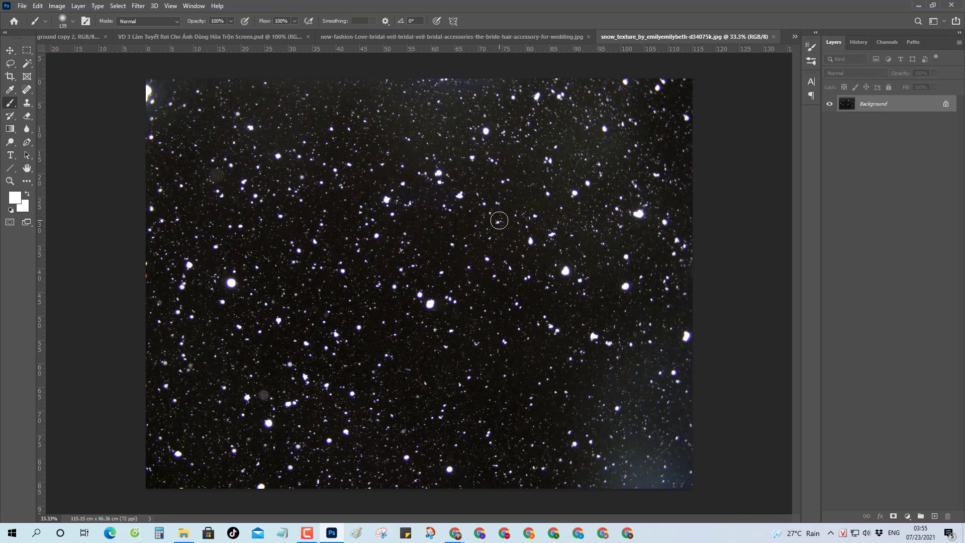
Copy the entire snow texture, close its document, and paste it into the bridal veil photo as a new layer
{"action": "key", "text": "ctrl+a"}
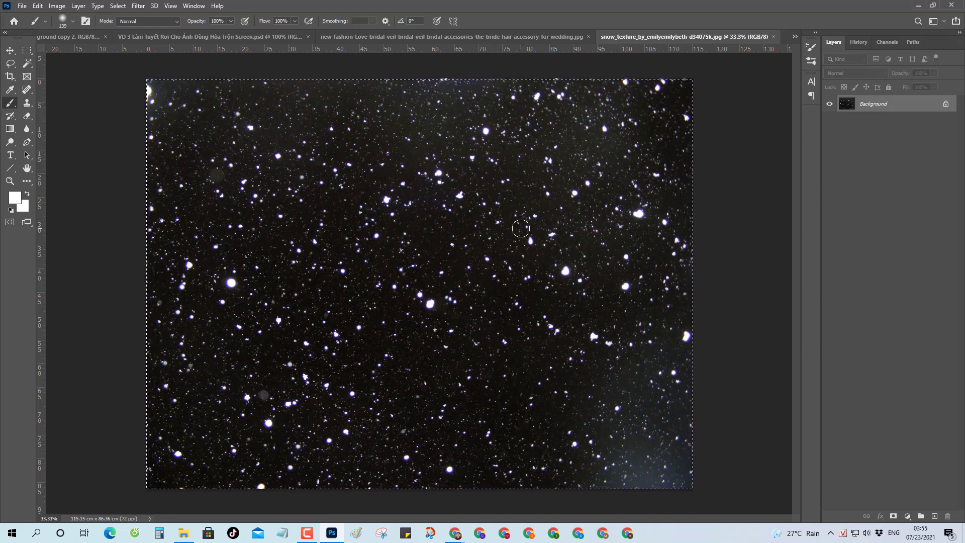
{"action": "key", "text": "ctrl+w"}
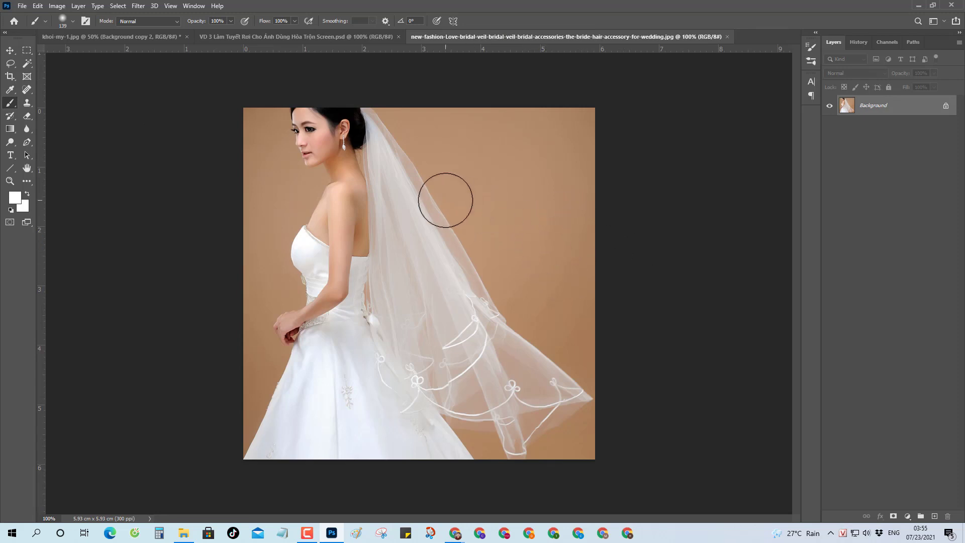
{"action": "key", "text": "ctrl+v"}
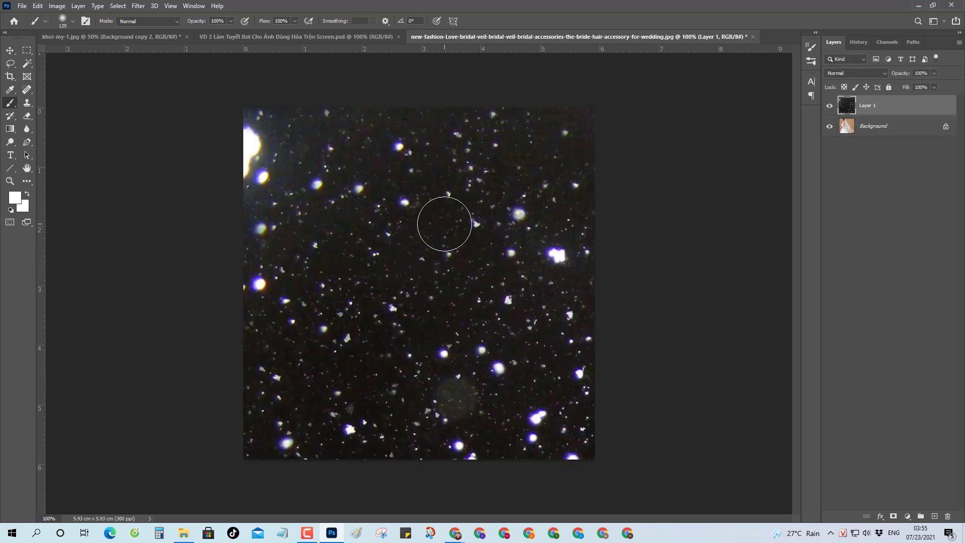
Scale the snow layer proportionally to about 29% and position it so it covers the whole bridal photo
{"action": "key", "text": "ctrl+t"}
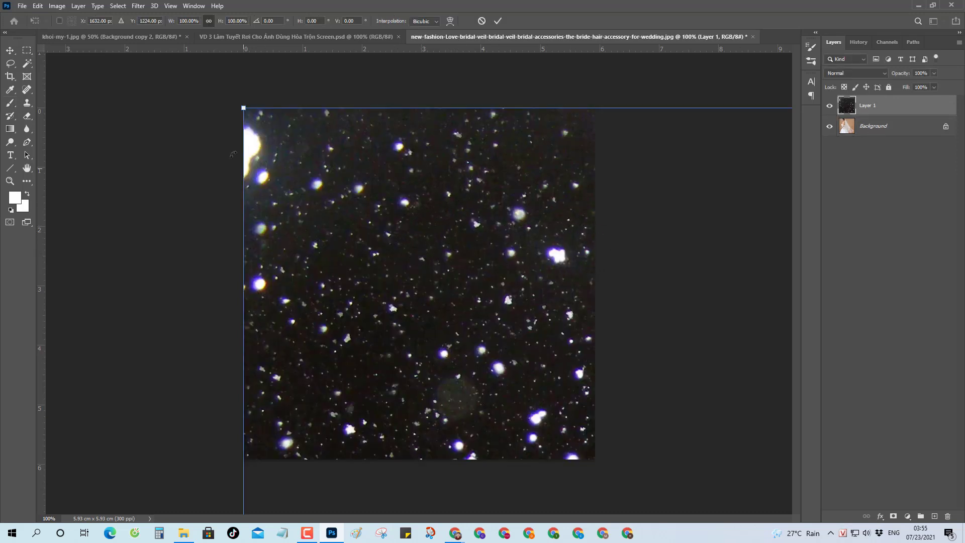
{"action": "left_click_drag", "start_coordinate": [331, 177], "coordinate": [558, 392]}
{"action": "left_click_drag", "start_coordinate": [553, 401], "coordinate": [248, 151]}
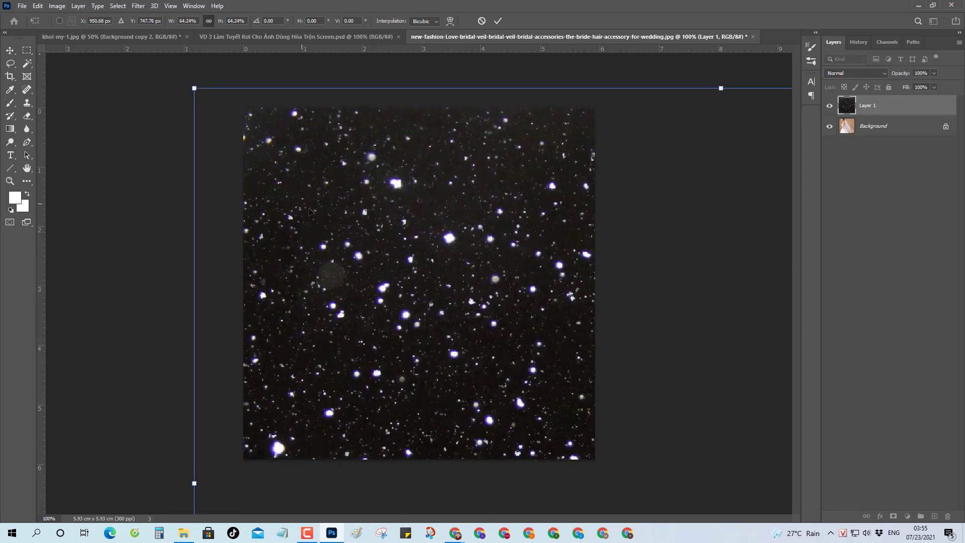
{"action": "key", "text": "ctrl+minus"}
{"action": "key", "text": "ctrl+minus"}
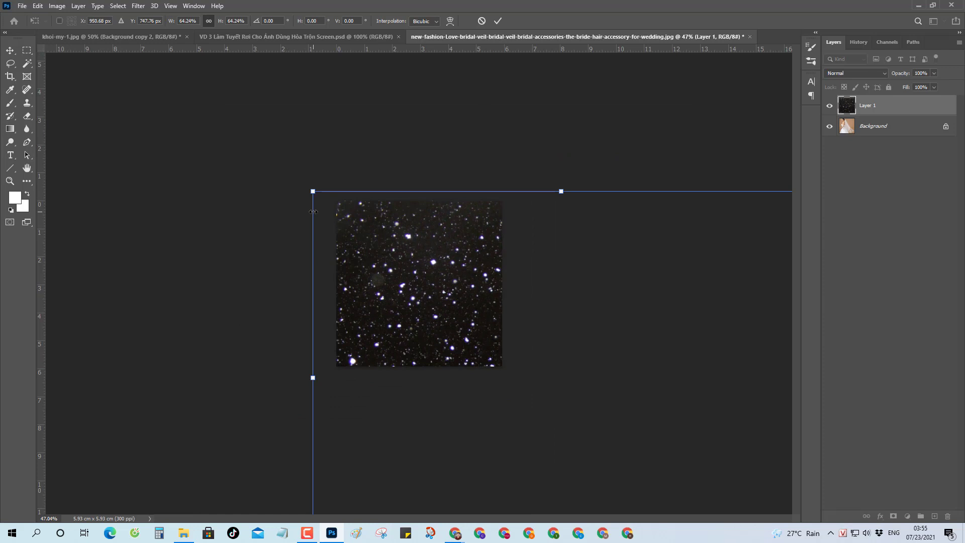
{"action": "key", "text": "ctrl+minus"}
{"action": "key", "text": "ctrl+minus"}
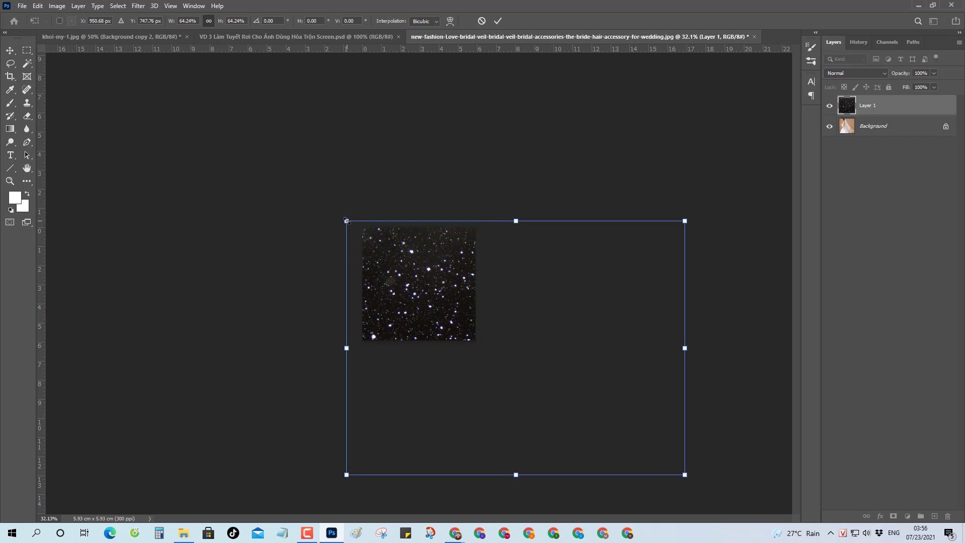
{"action": "left_click_drag", "start_coordinate": [346, 221], "coordinate": [362, 247]}
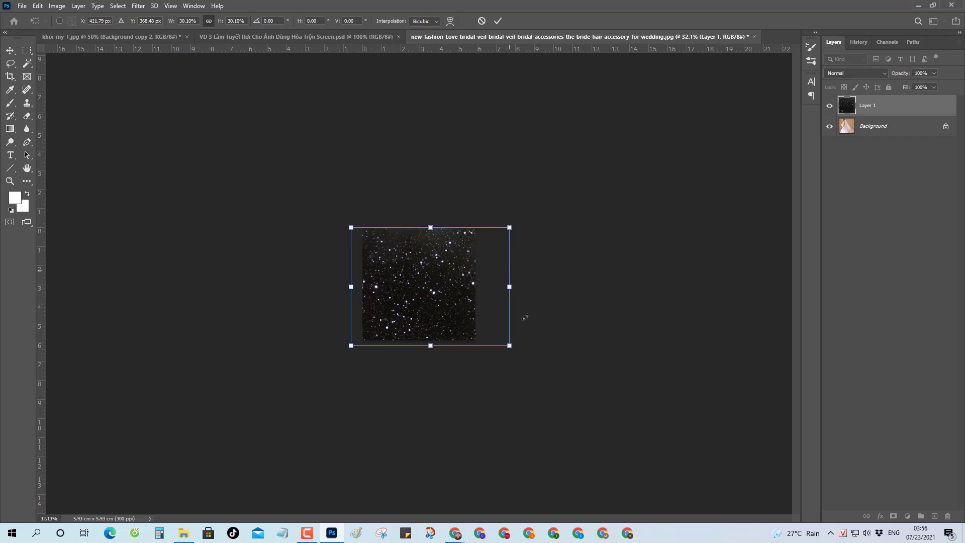
{"action": "mouse_move", "coordinate": [509, 345]}
{"action": "left_mouse_down"}
{"action": "mouse_move", "coordinate": [487, 339]}
{"action": "mouse_move", "coordinate": [501, 346]}
{"action": "left_mouse_up"}
{"action": "left_click_drag", "start_coordinate": [430, 277], "coordinate": [431, 284]}
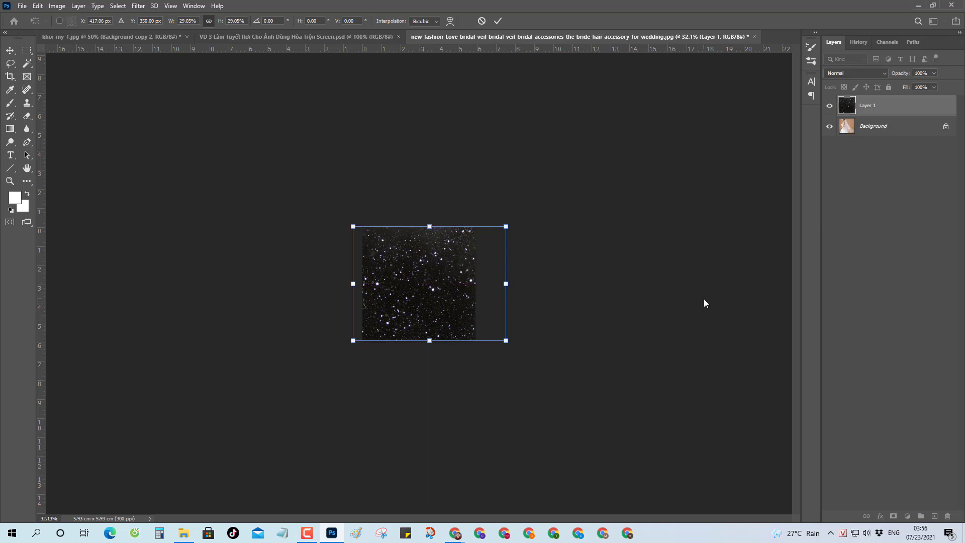
{"action": "key", "text": "Return"}
{"action": "key", "text": "b"}
Set the snow layer's blend mode to Screen, previewing alternatives such as Linear Dodge (Add) before settling on Screen
{"action": "key", "text": "ctrl+0"}
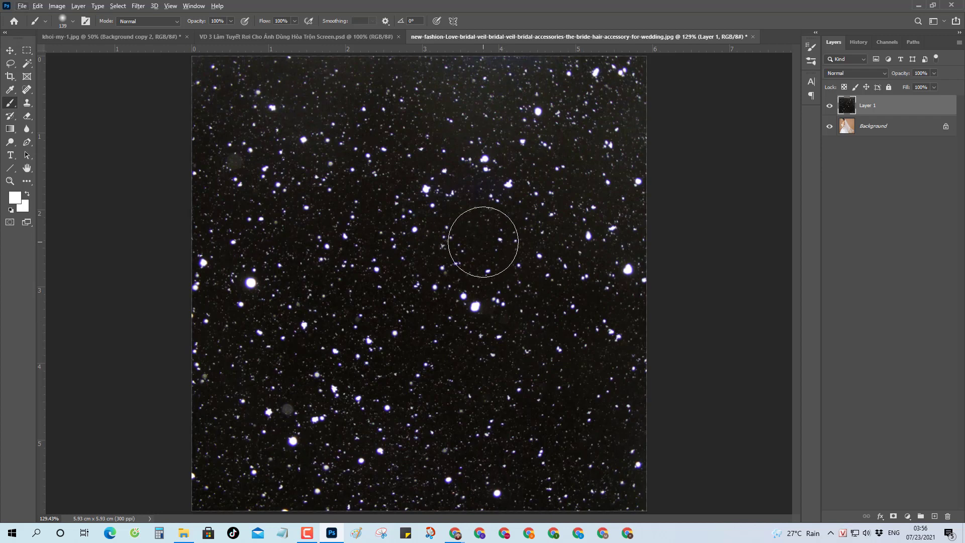
{"action": "key", "text": "ctrl+minus"}
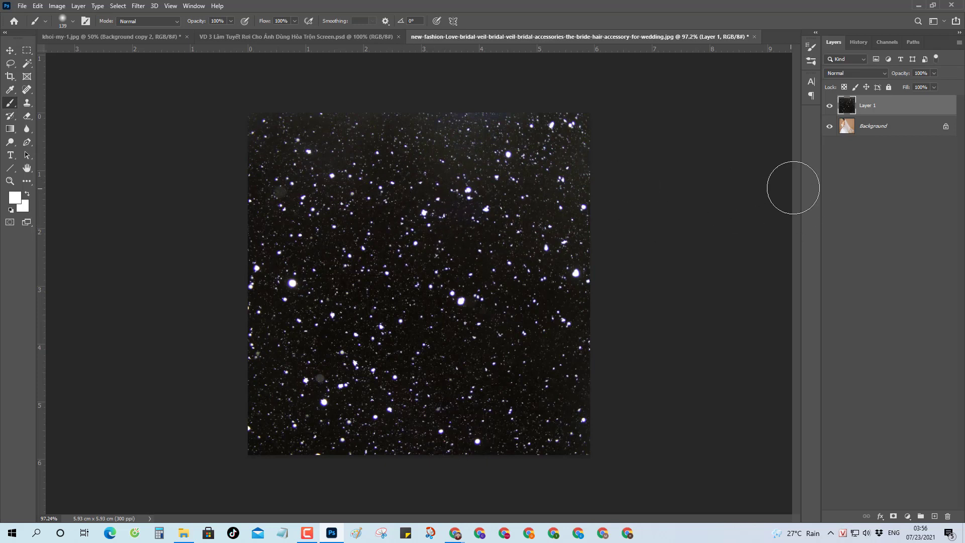
{"action": "left_click", "coordinate": [875, 75]}
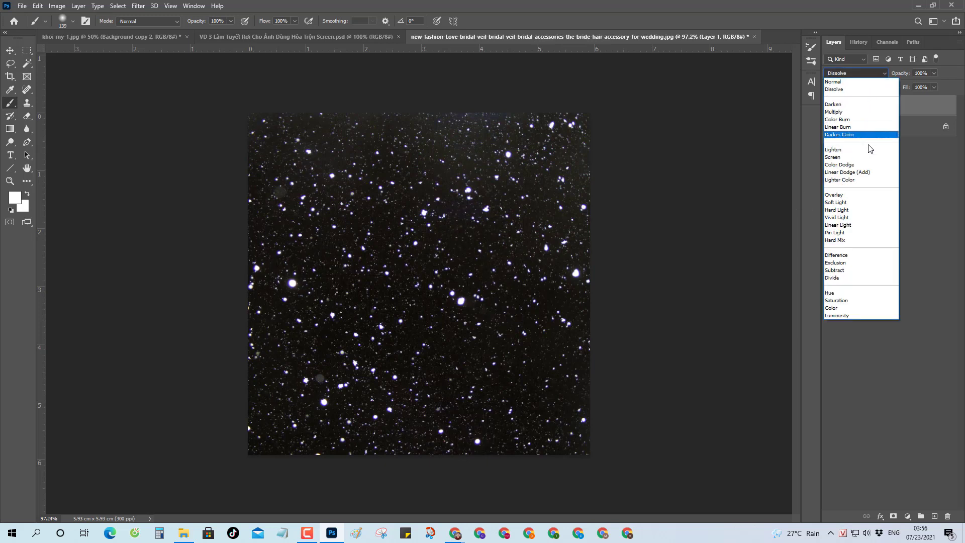
{"action": "left_click", "coordinate": [864, 156]}
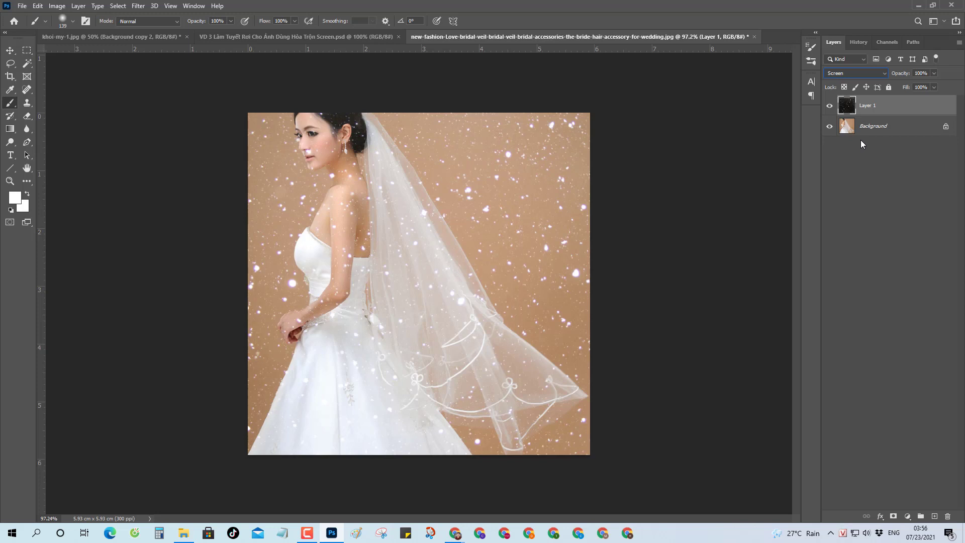
{"action": "left_click", "coordinate": [854, 73]}
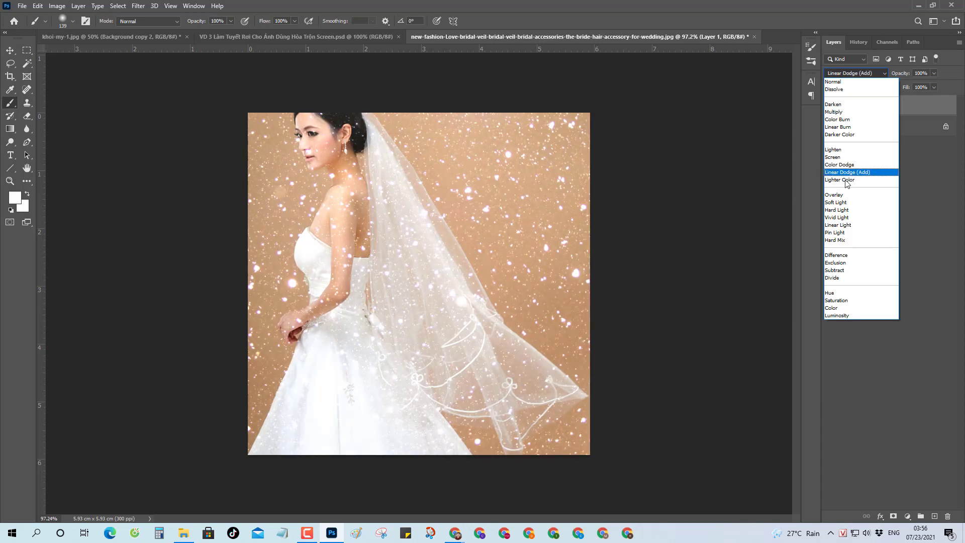
{"action": "left_click", "coordinate": [855, 158]}
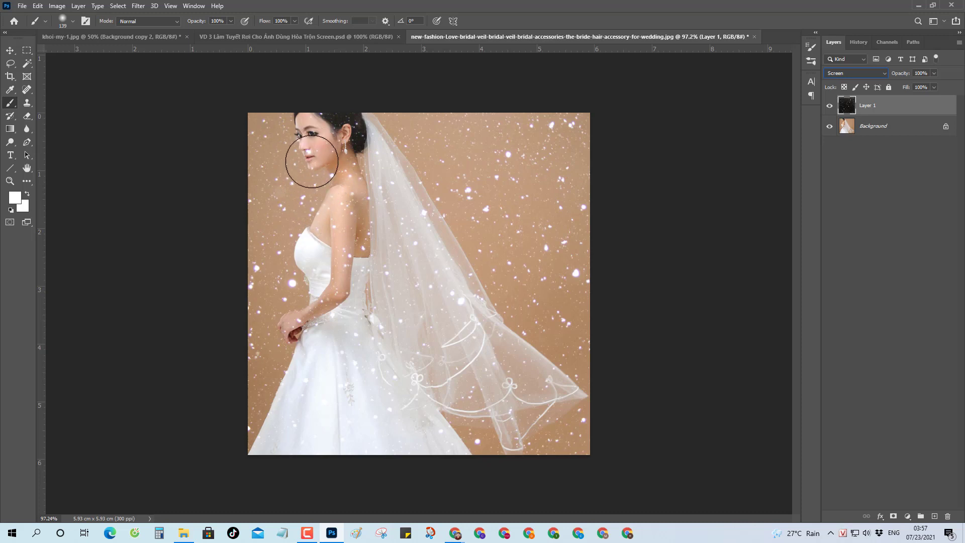
Delete the snow over the bride's face and shoulders using a freehand Lasso selection feathered by 100 pixels, and deselect
{"action": "key", "text": "l"}
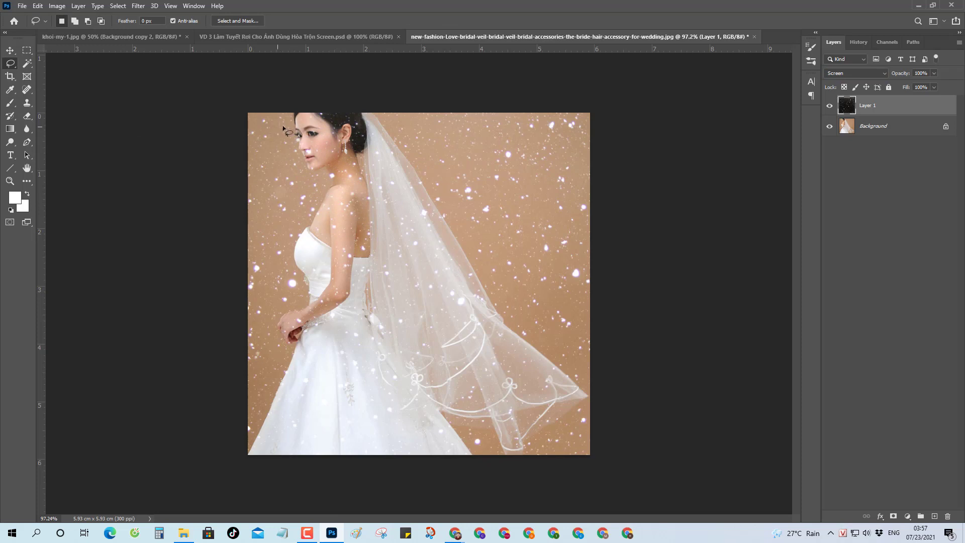
{"action": "mouse_move", "coordinate": [295, 104]}
{"action": "left_mouse_down"}
{"action": "mouse_move", "coordinate": [299, 195]}
{"action": "mouse_move", "coordinate": [287, 165]}
{"action": "mouse_move", "coordinate": [318, 183]}
{"action": "mouse_move", "coordinate": [303, 230]}
{"action": "mouse_move", "coordinate": [333, 258]}
{"action": "mouse_move", "coordinate": [352, 256]}
{"action": "mouse_move", "coordinate": [380, 179]}
{"action": "mouse_move", "coordinate": [384, 131]}
{"action": "mouse_move", "coordinate": [352, 105]}
{"action": "mouse_move", "coordinate": [292, 103]}
{"action": "left_mouse_up"}
{"action": "left_click", "coordinate": [286, 143]}
{"action": "right_click", "coordinate": [349, 157]}
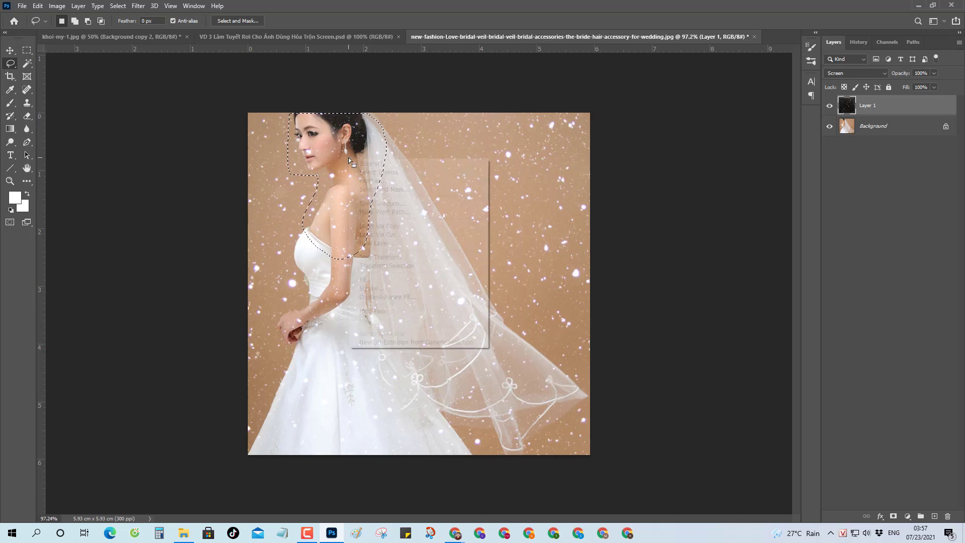
{"action": "left_click", "coordinate": [377, 180]}
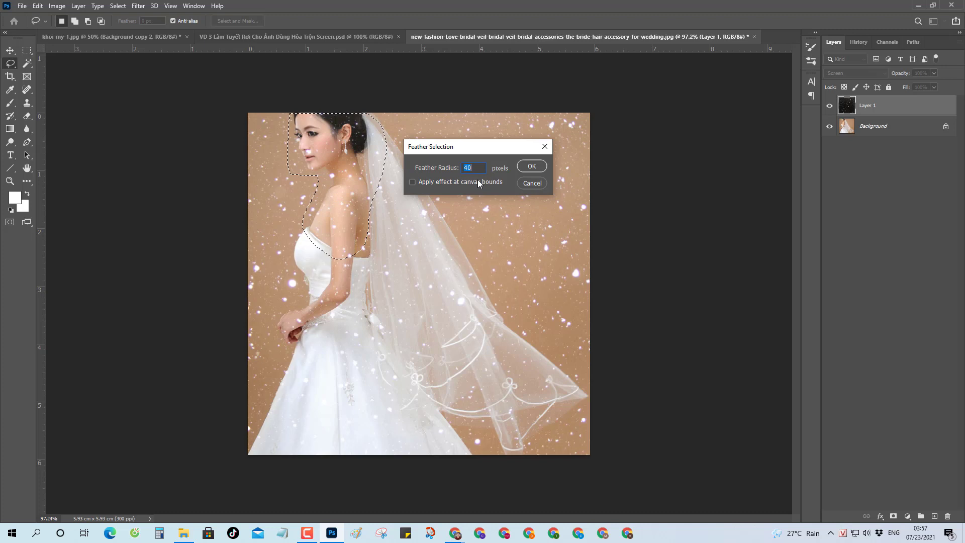
{"action": "type", "text": "100"}
{"action": "left_click", "coordinate": [524, 161]}
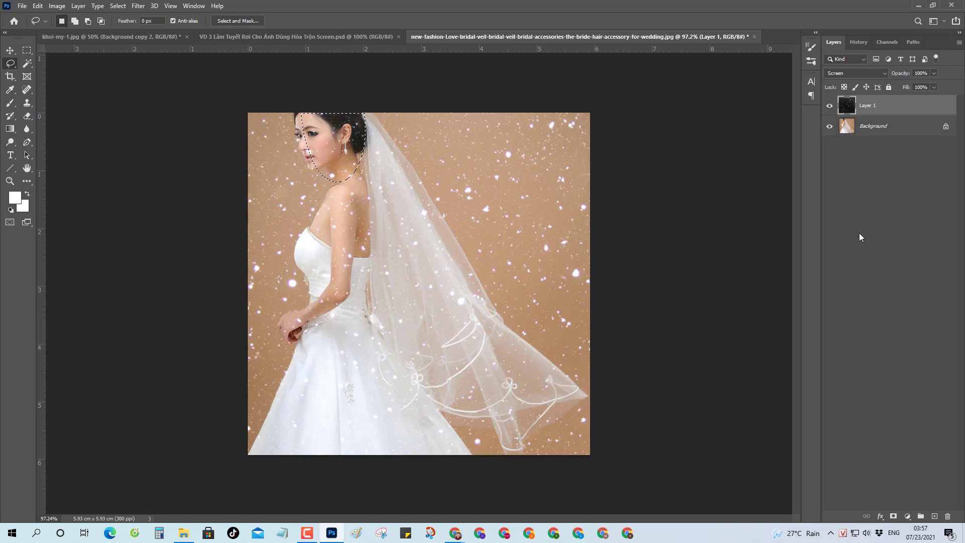
{"action": "key", "text": "Delete"}
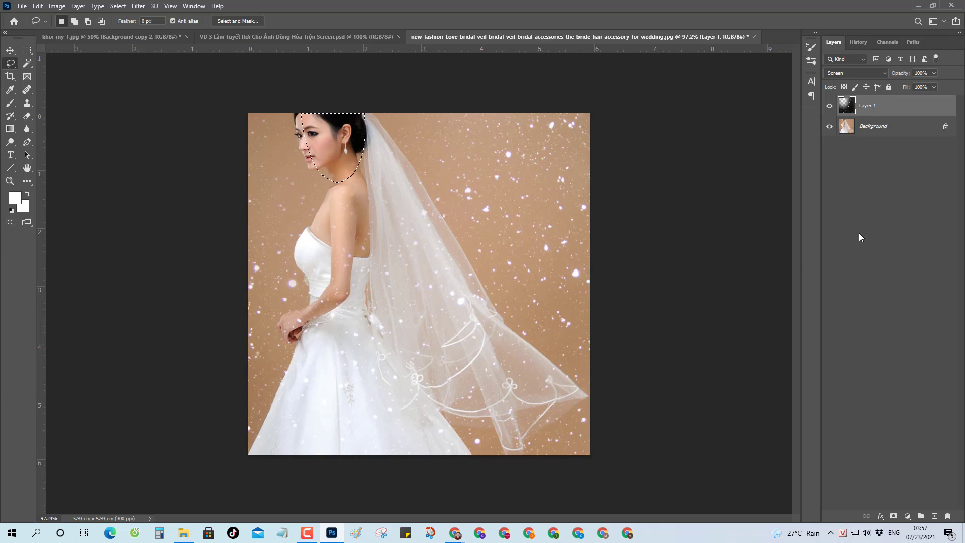
{"action": "key", "text": "ctrl+d"}
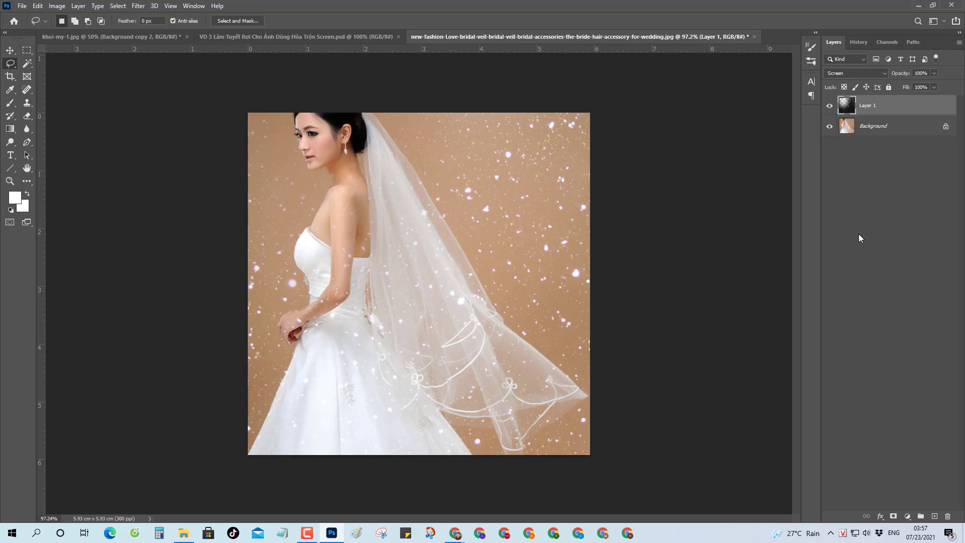